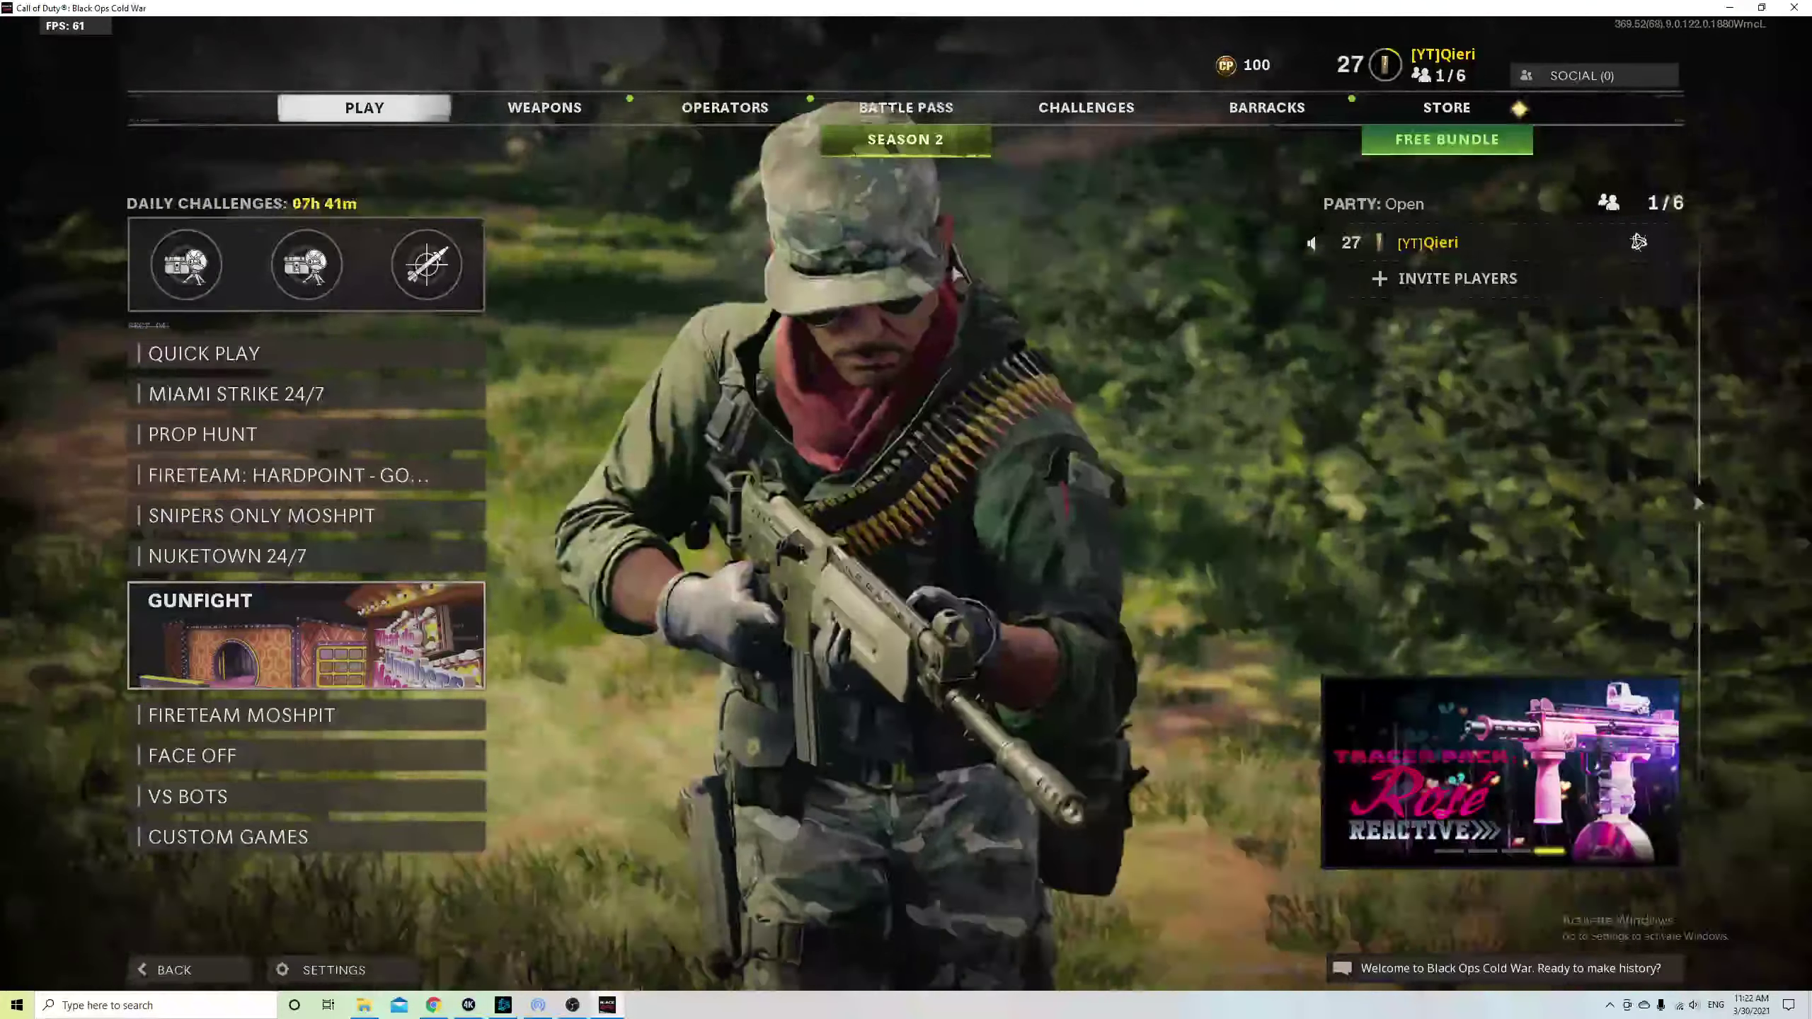
Take the game out of full screen and bring This PC into view, showing the C: and D: drives
left_click_drag(928, 7, 863, 748)
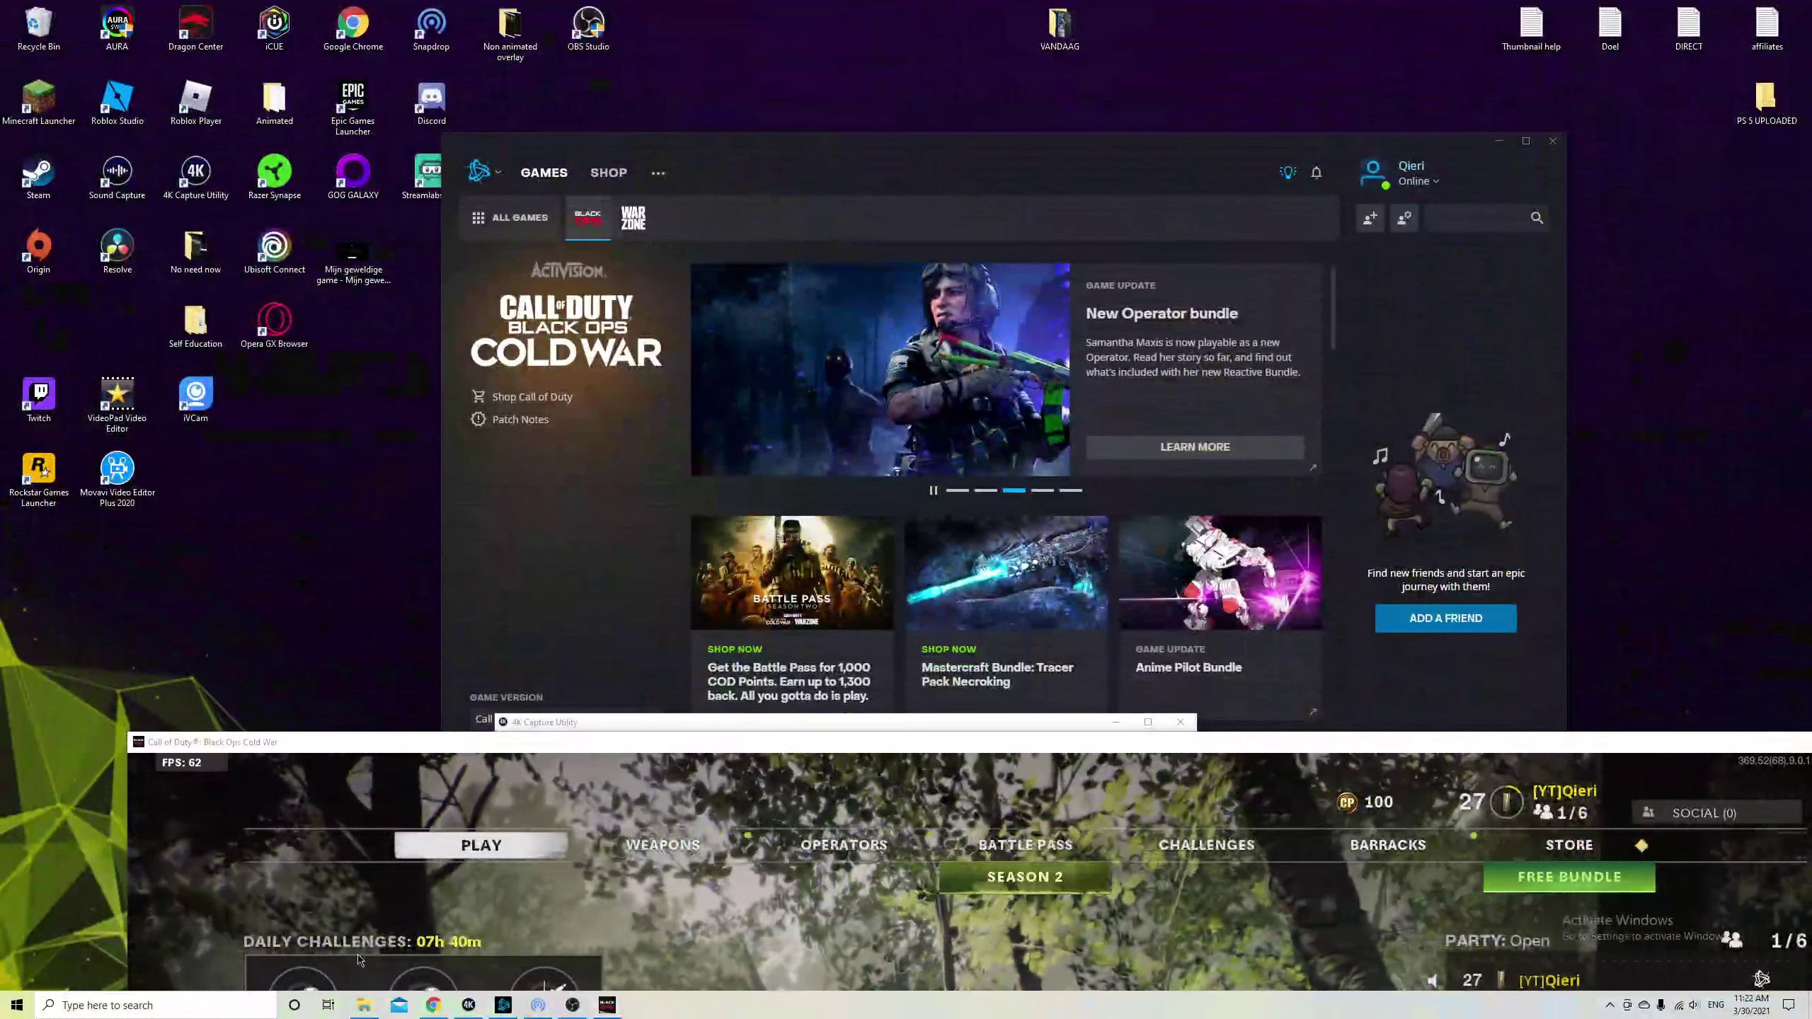
right_click(361, 1003)
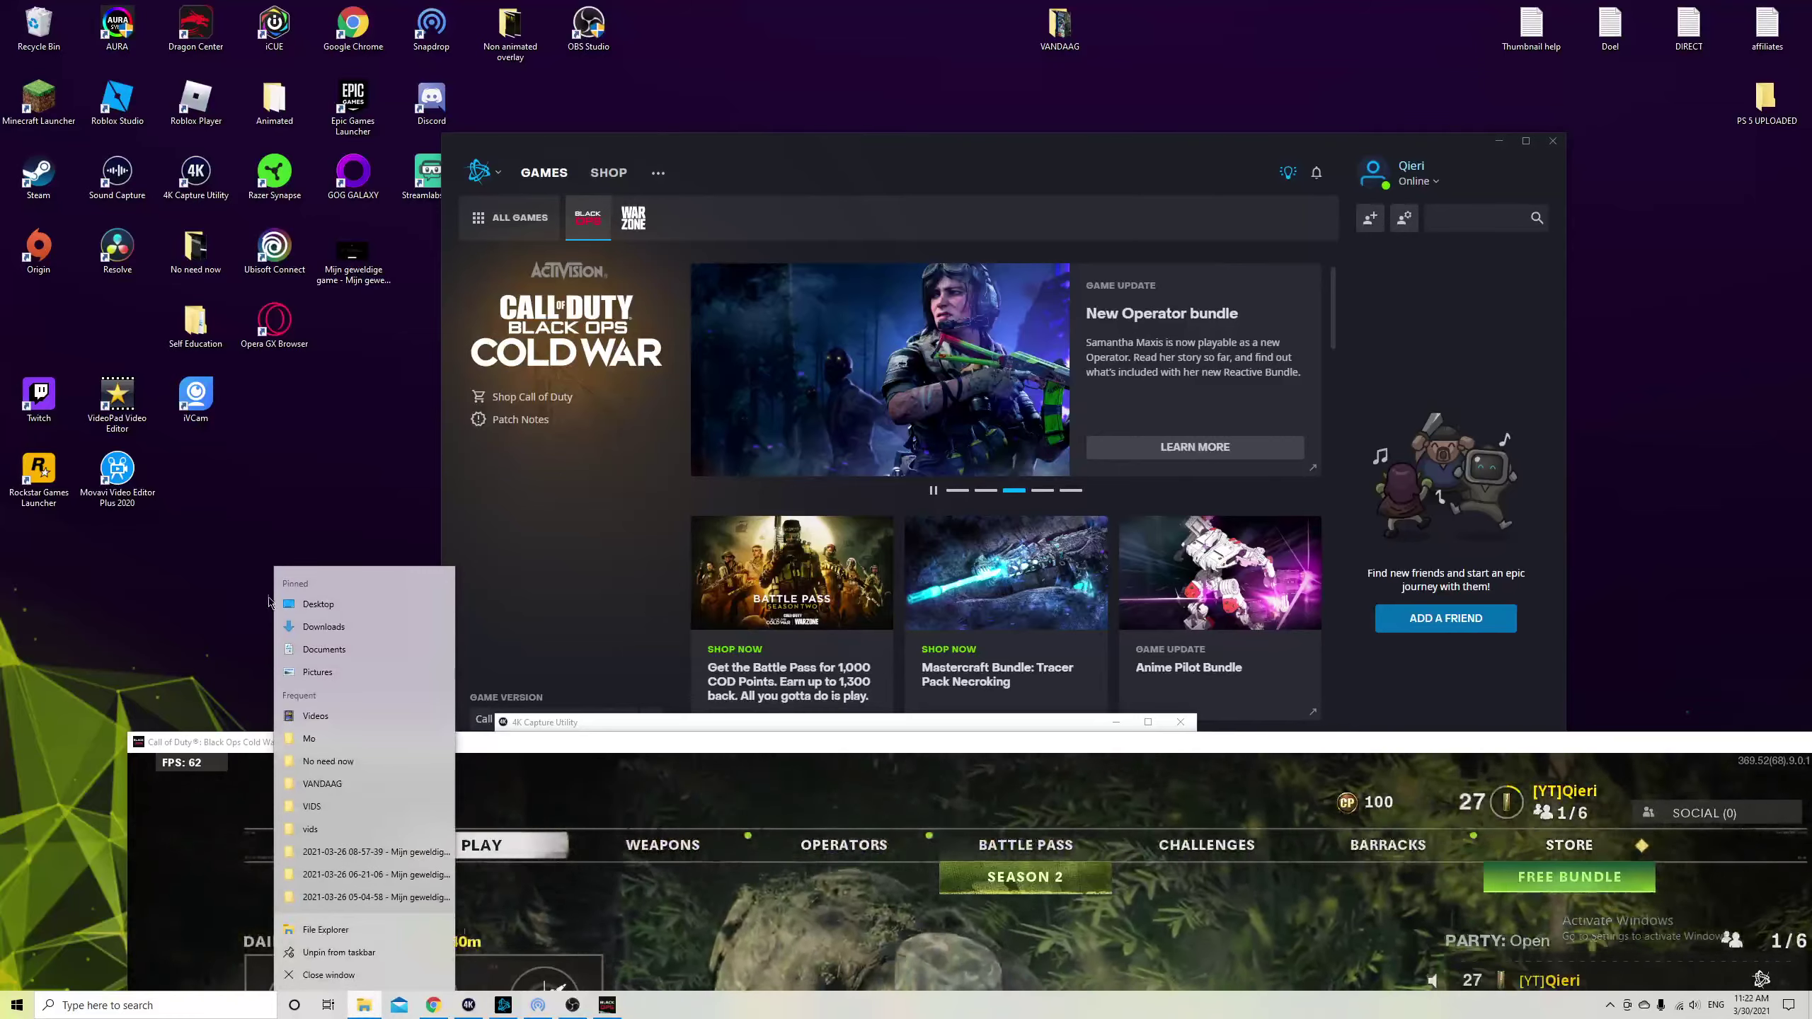
left_click(327, 931)
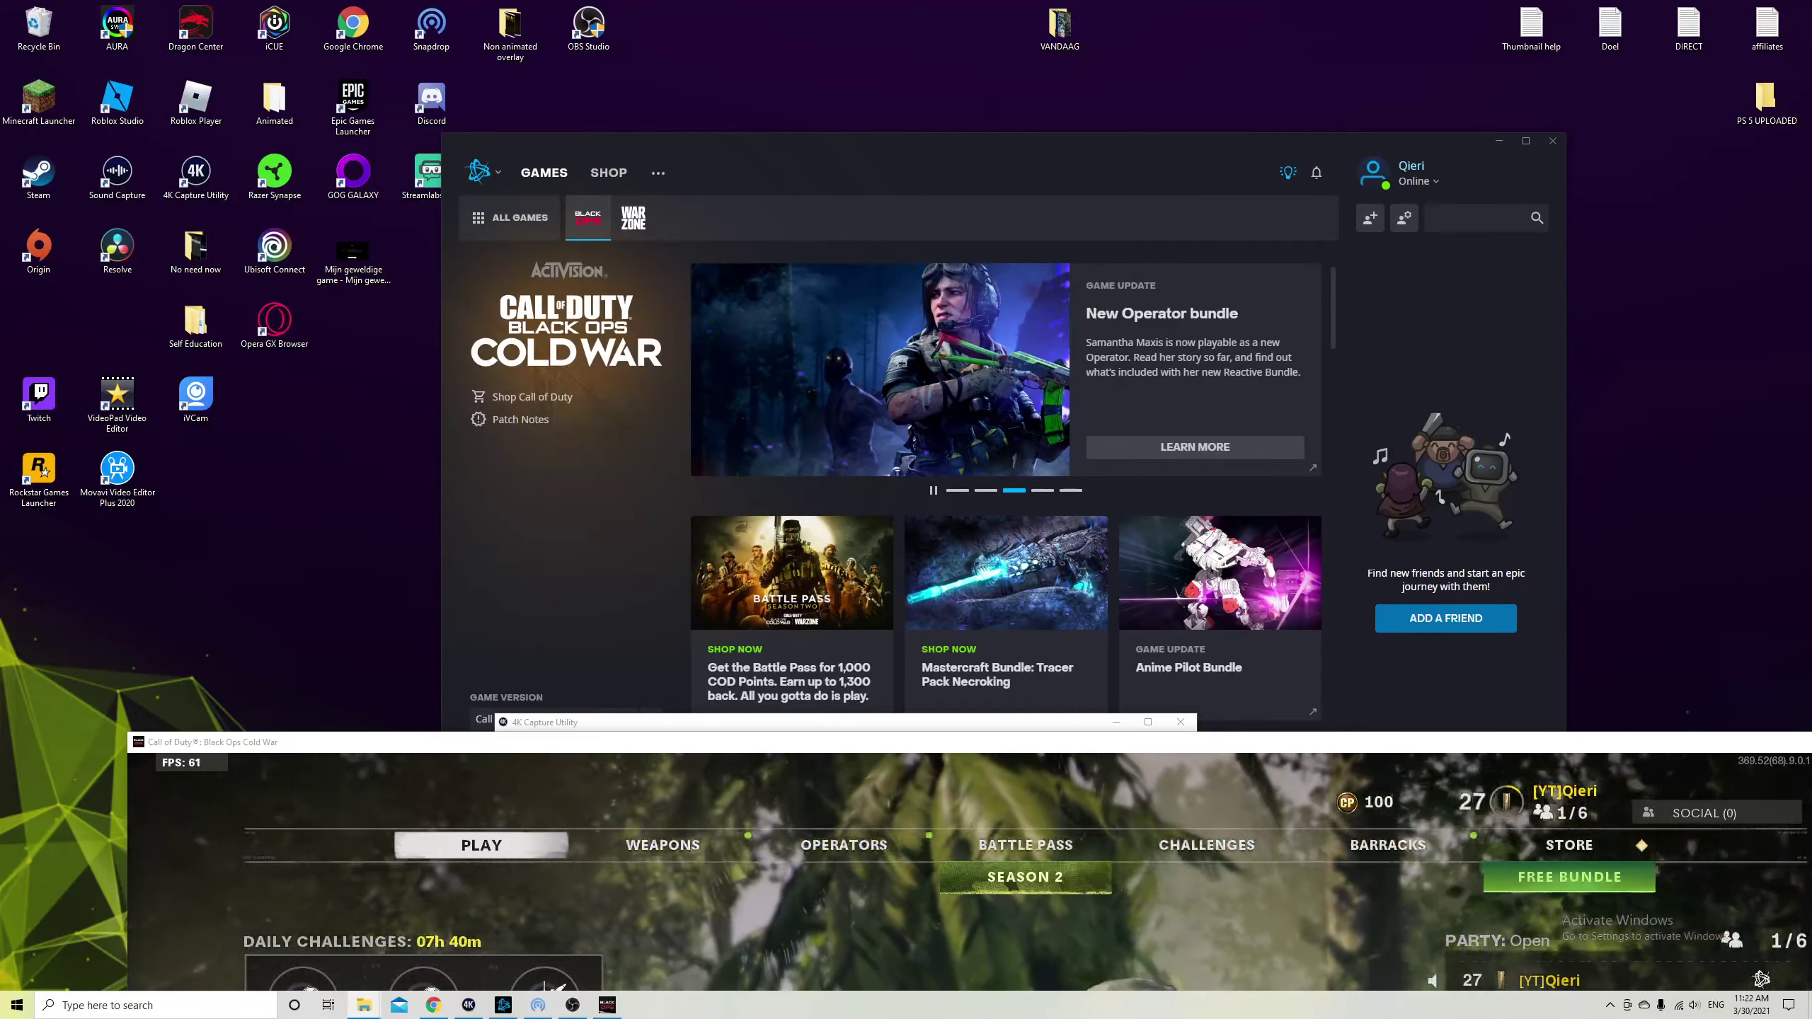
left_click_drag(1811, 189, 849, 189)
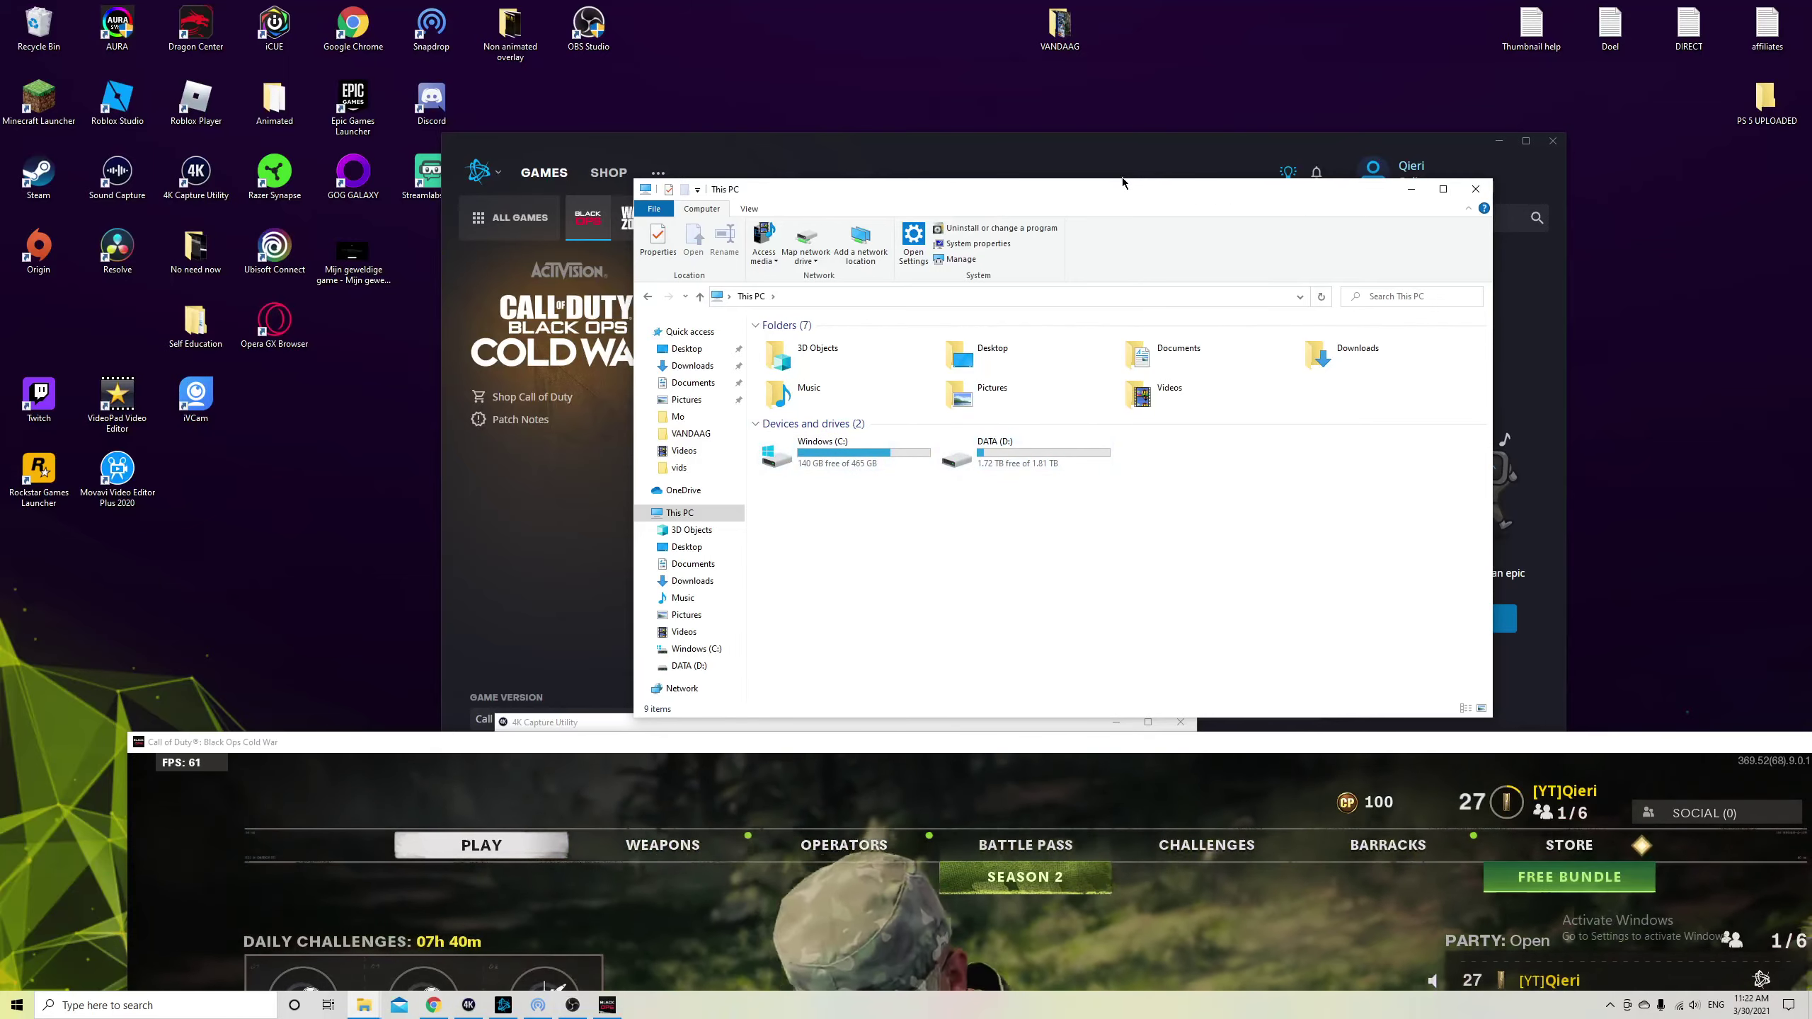
Minimize all windows except This PC, move the capture preview beside it, then re-maximize the game
mouse_move(1122, 182)
left_mouse_down()
mouse_move(1161, 162)
mouse_move(1161, 138)
mouse_move(1138, 142)
left_mouse_up()
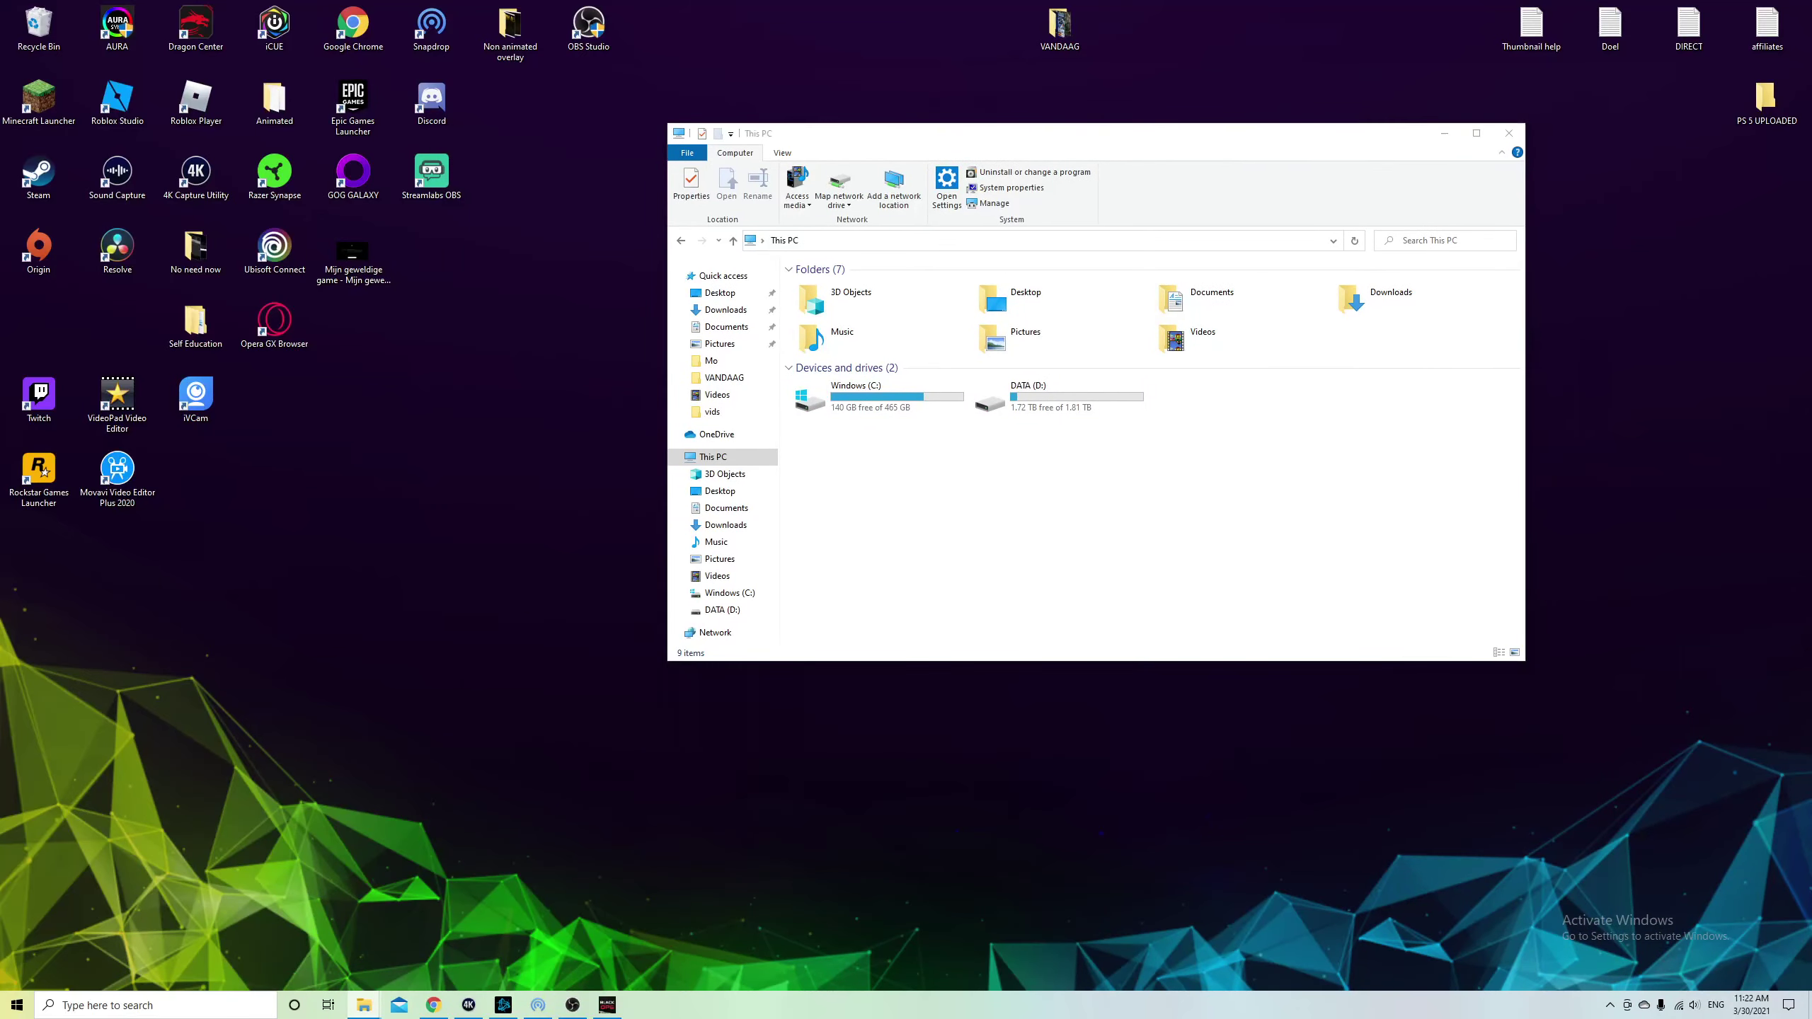
left_click_drag(988, 725, 995, 483)
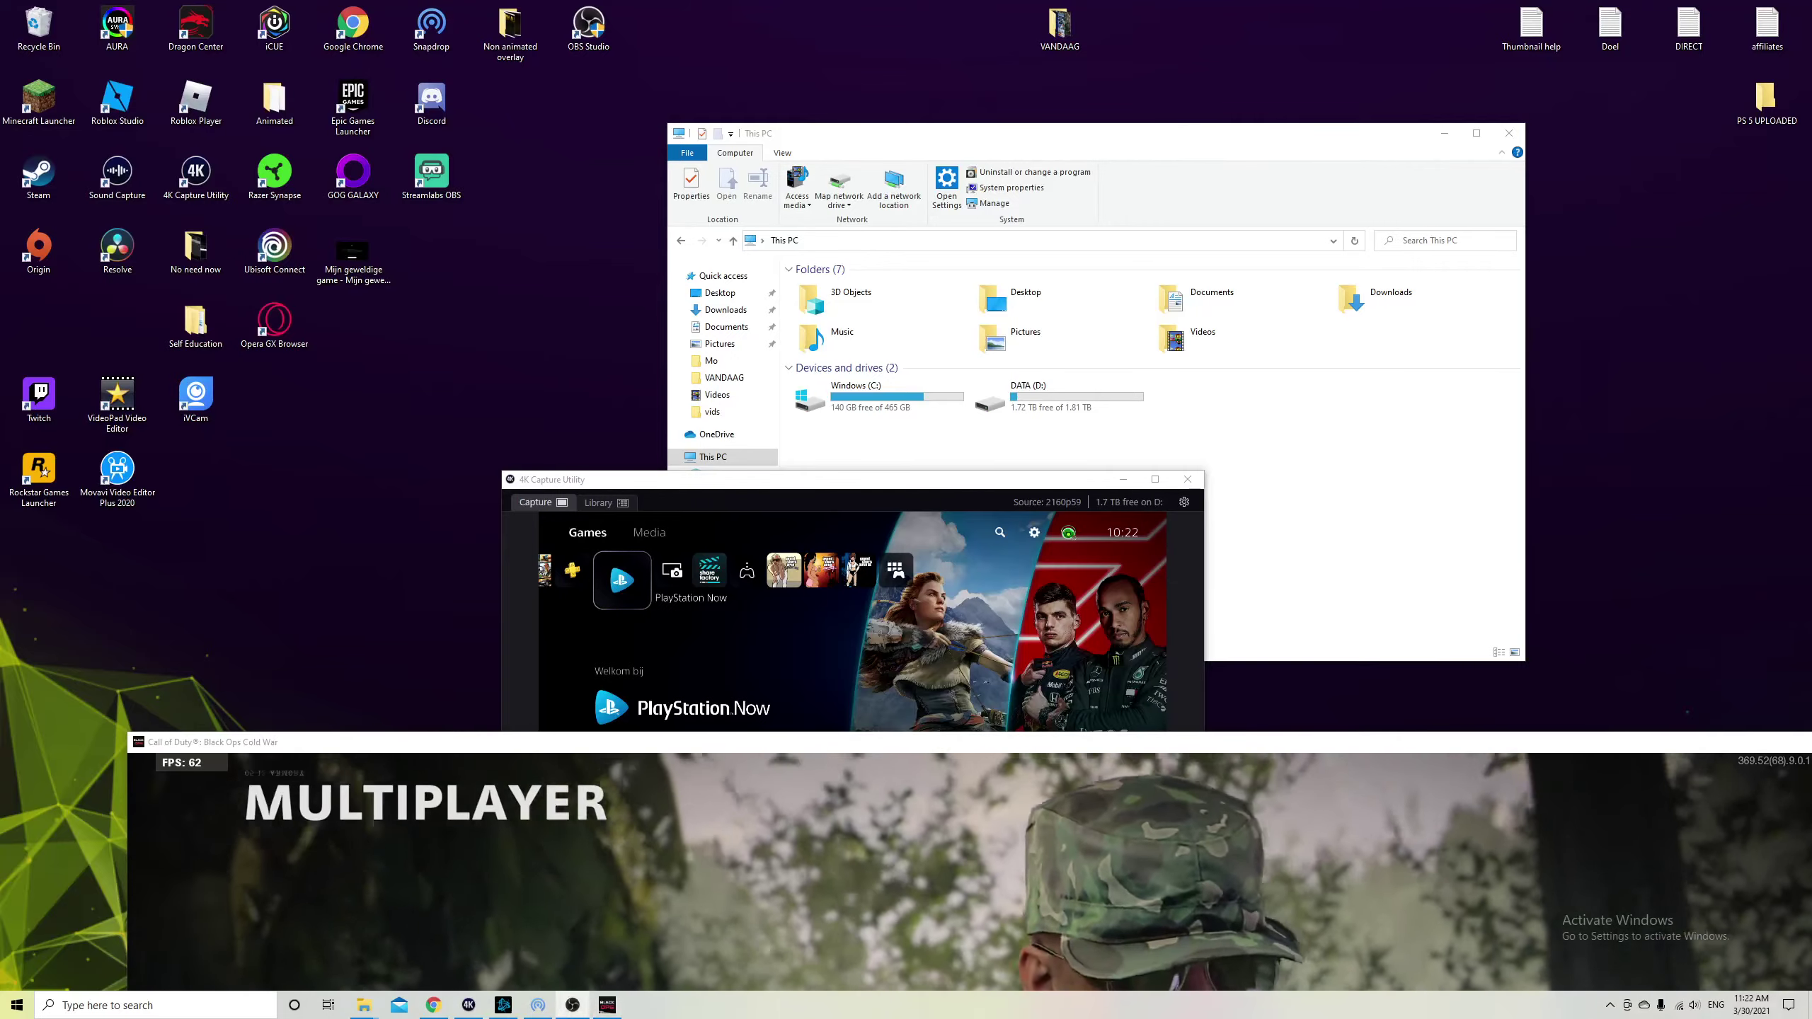
left_click_drag(991, 741, 780, 6)
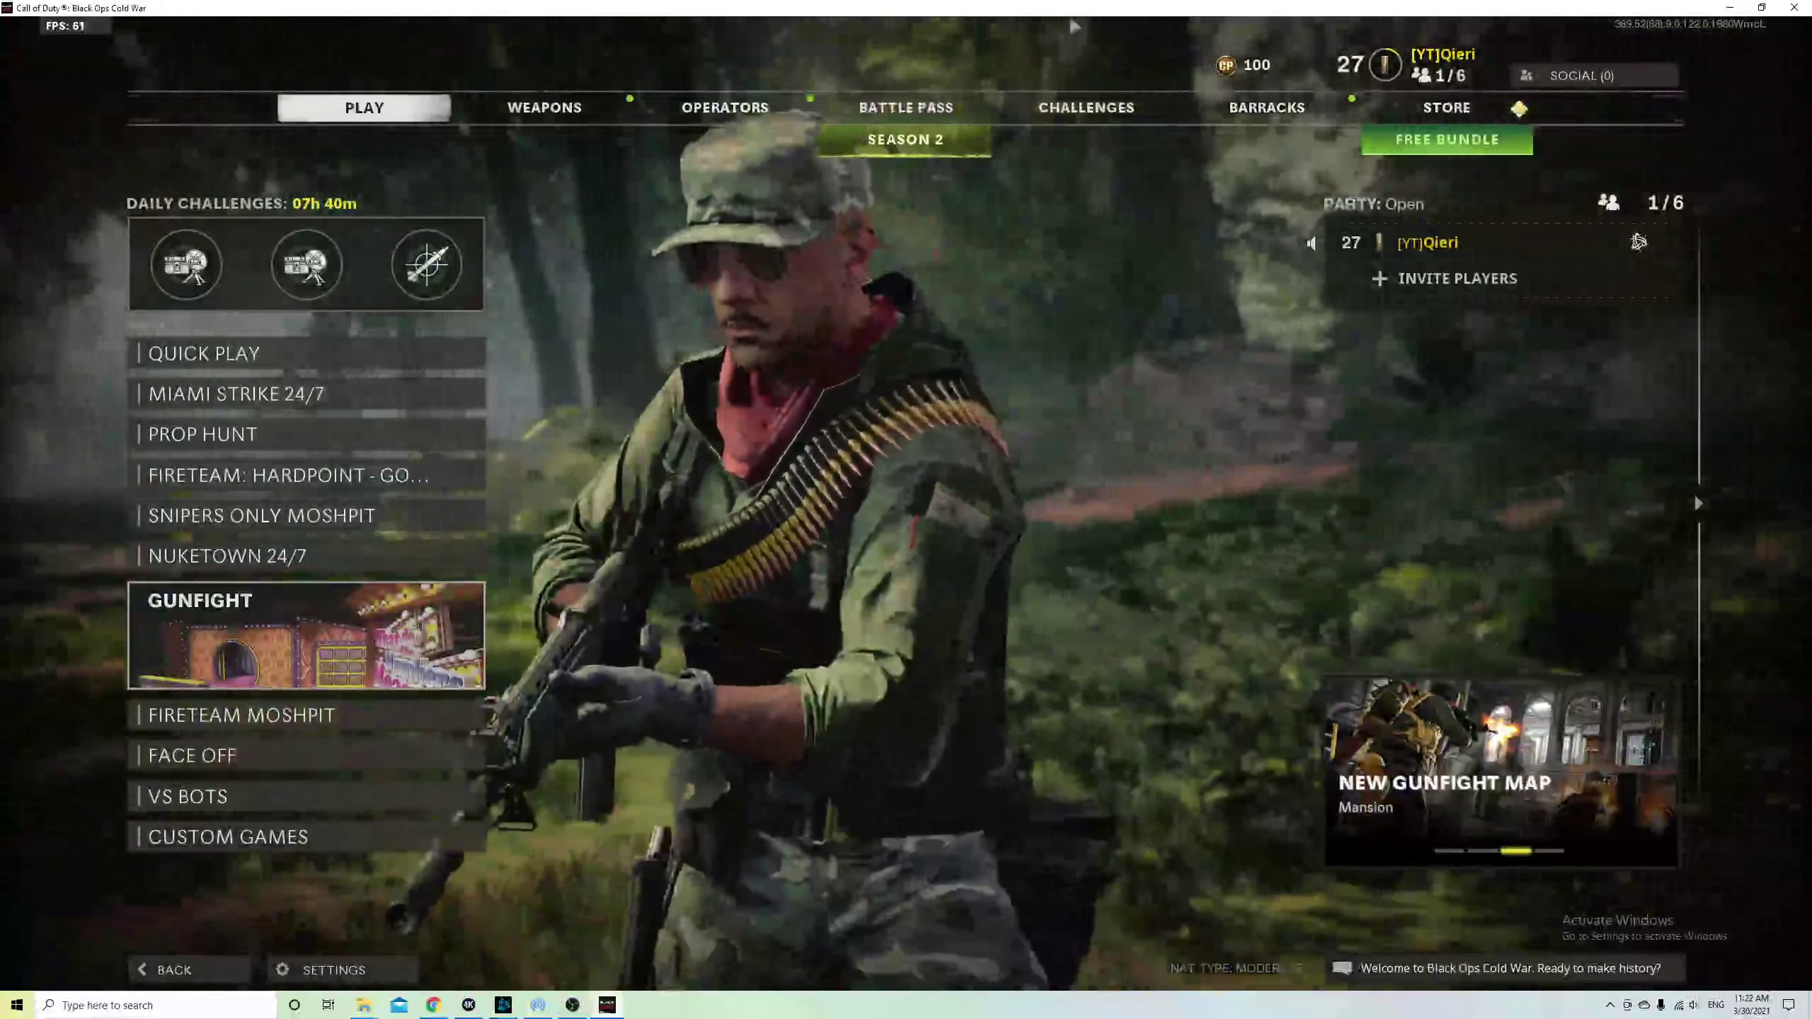
Shrink the game window and make the 4K Capture preview fill the screen
key("super+Down")
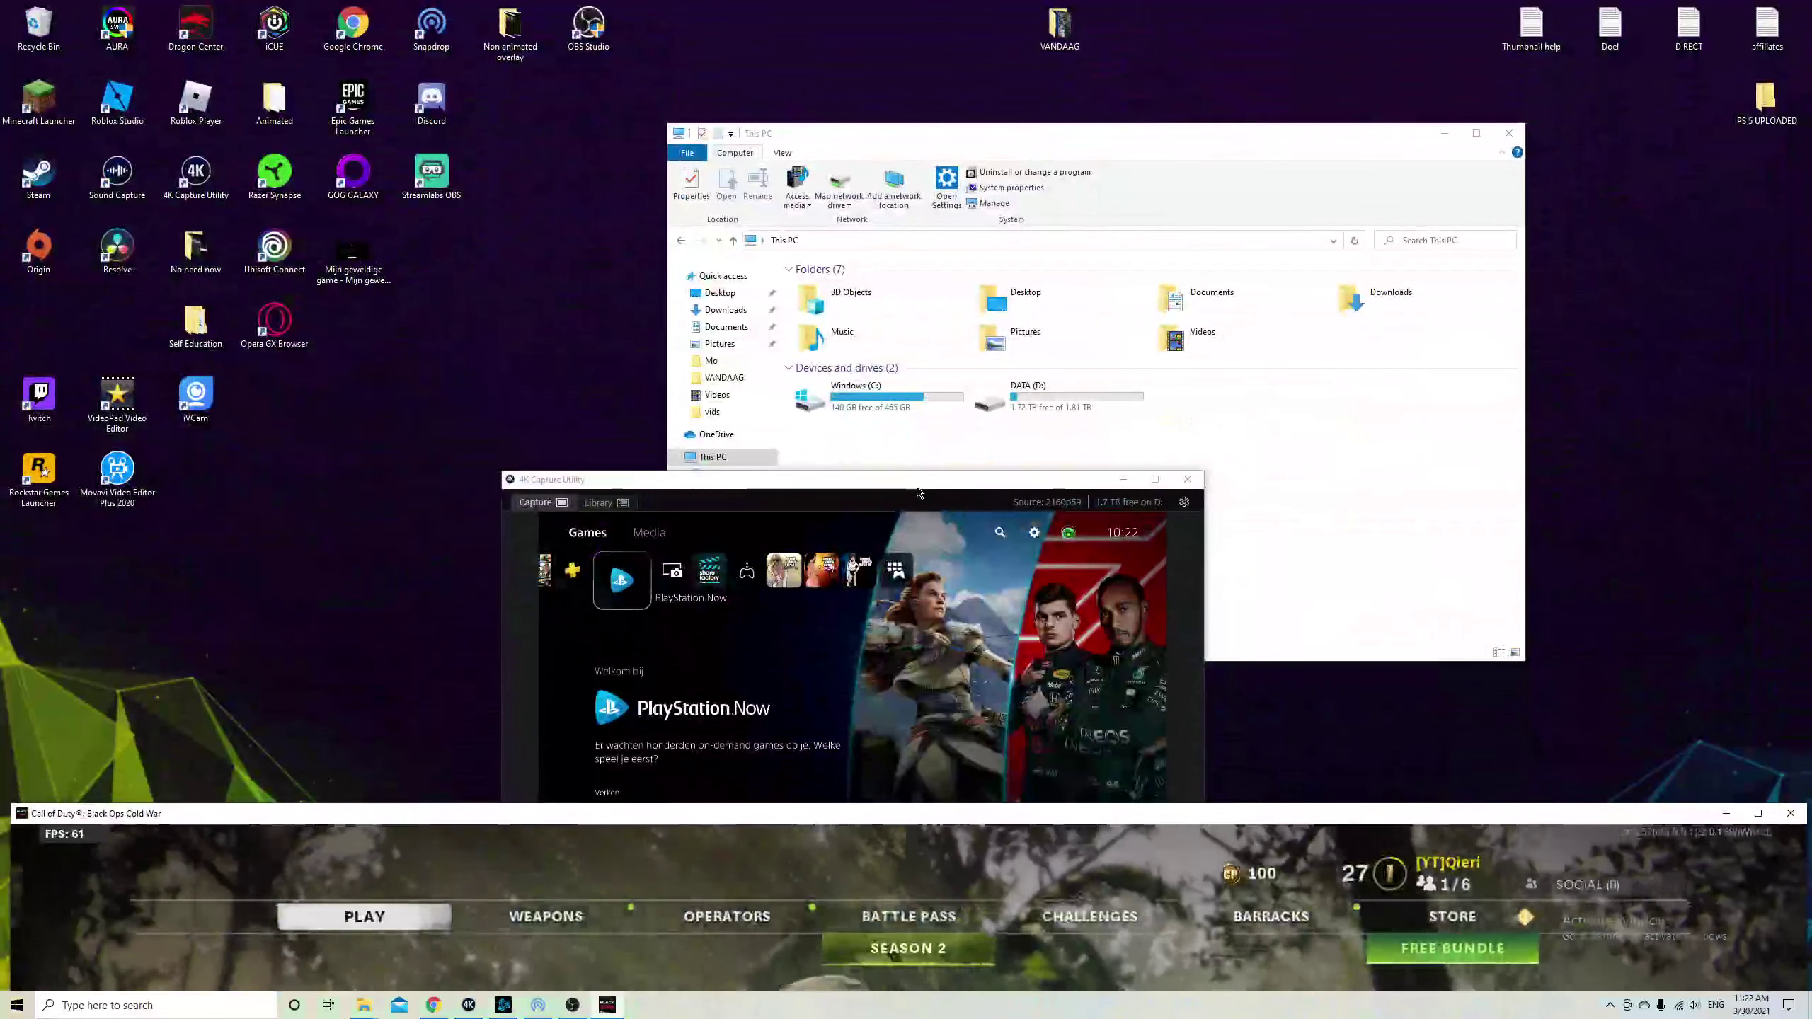
double_click(920, 545)
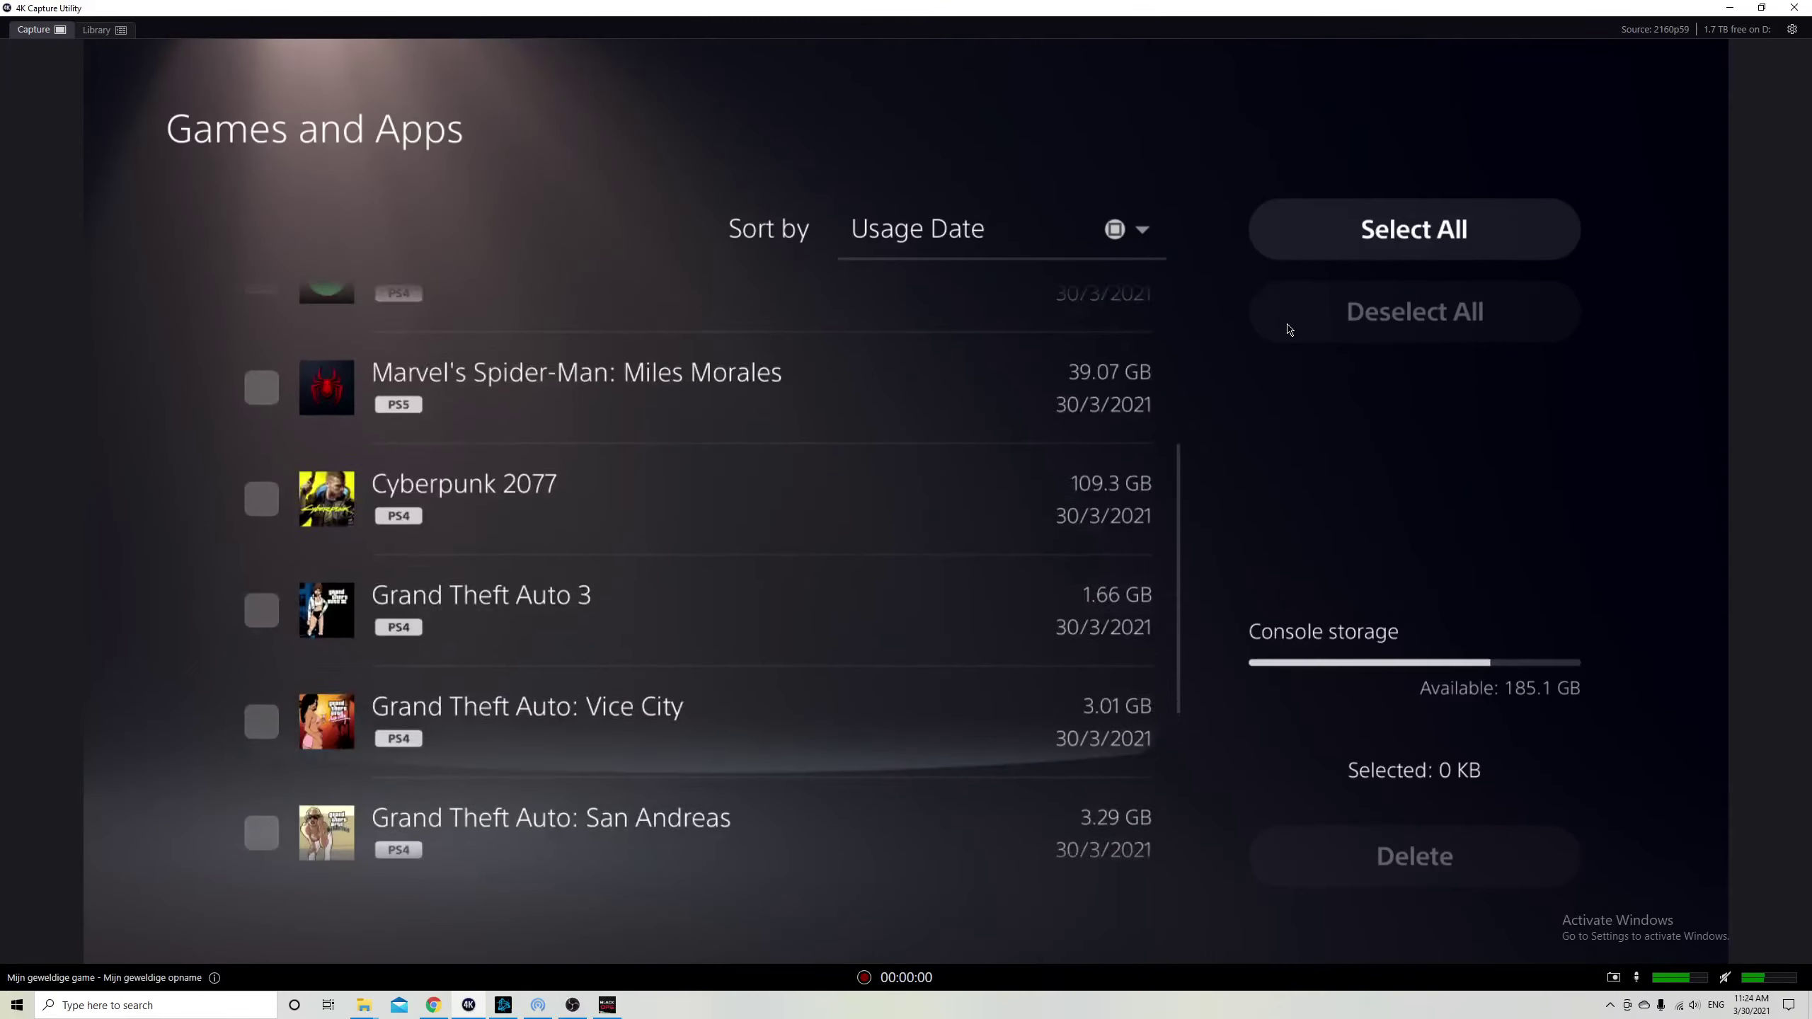
Exit the Games and Apps list and Storage overview back to the PS5 home Games tab
key("Down")
key("Down")
key("Up")
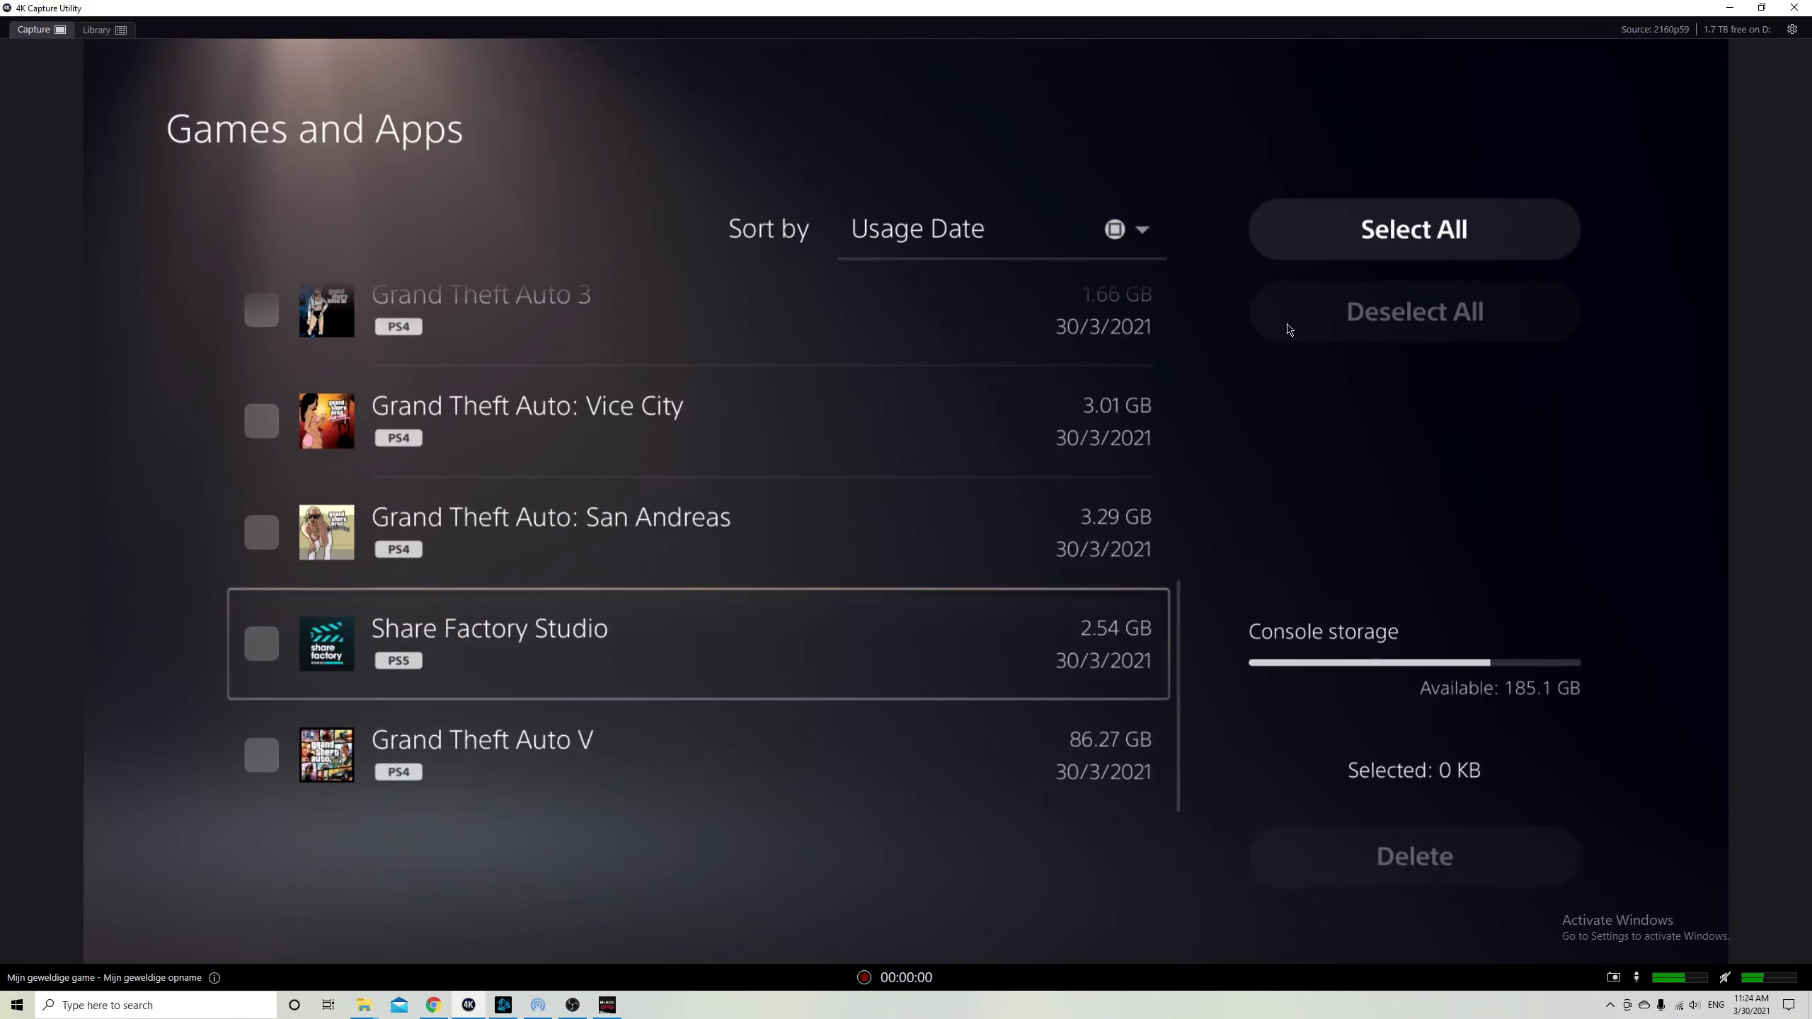
key("Up")
key("Up")
key("Up")
key("Up")
key("Up")
key("Up")
key("Escape")
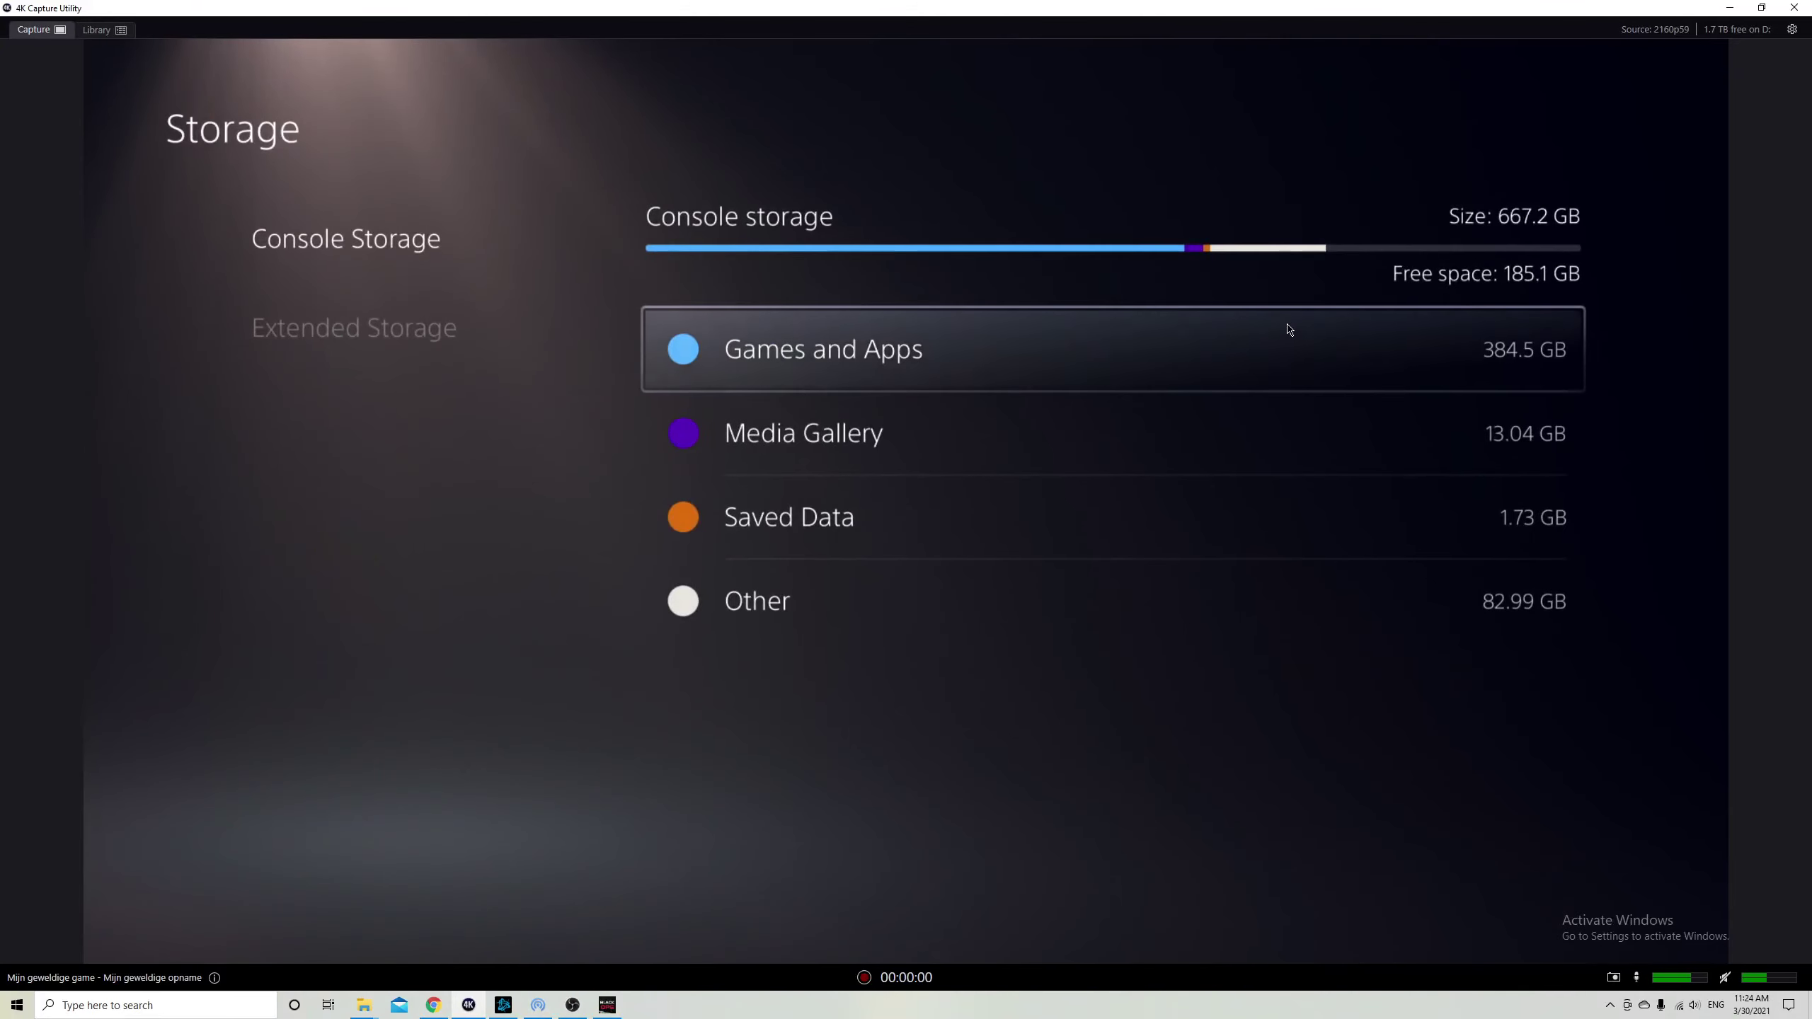
key("Down")
key("Down")
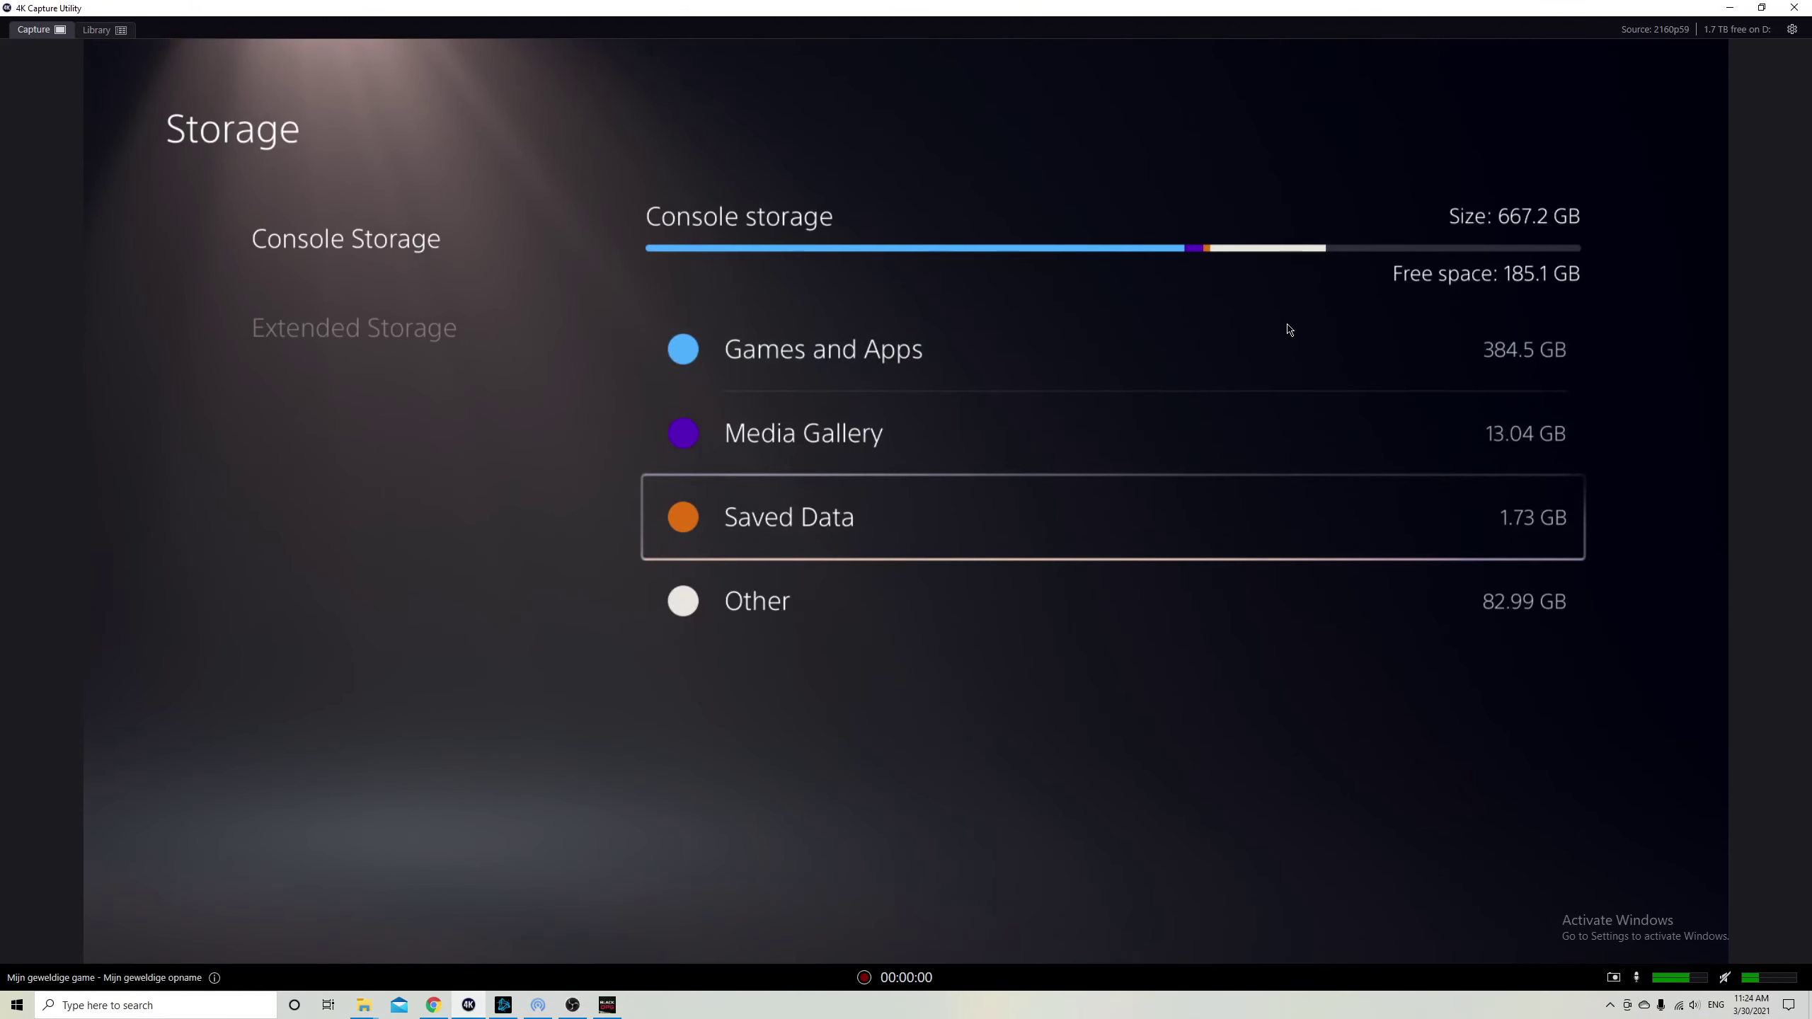
key("Left")
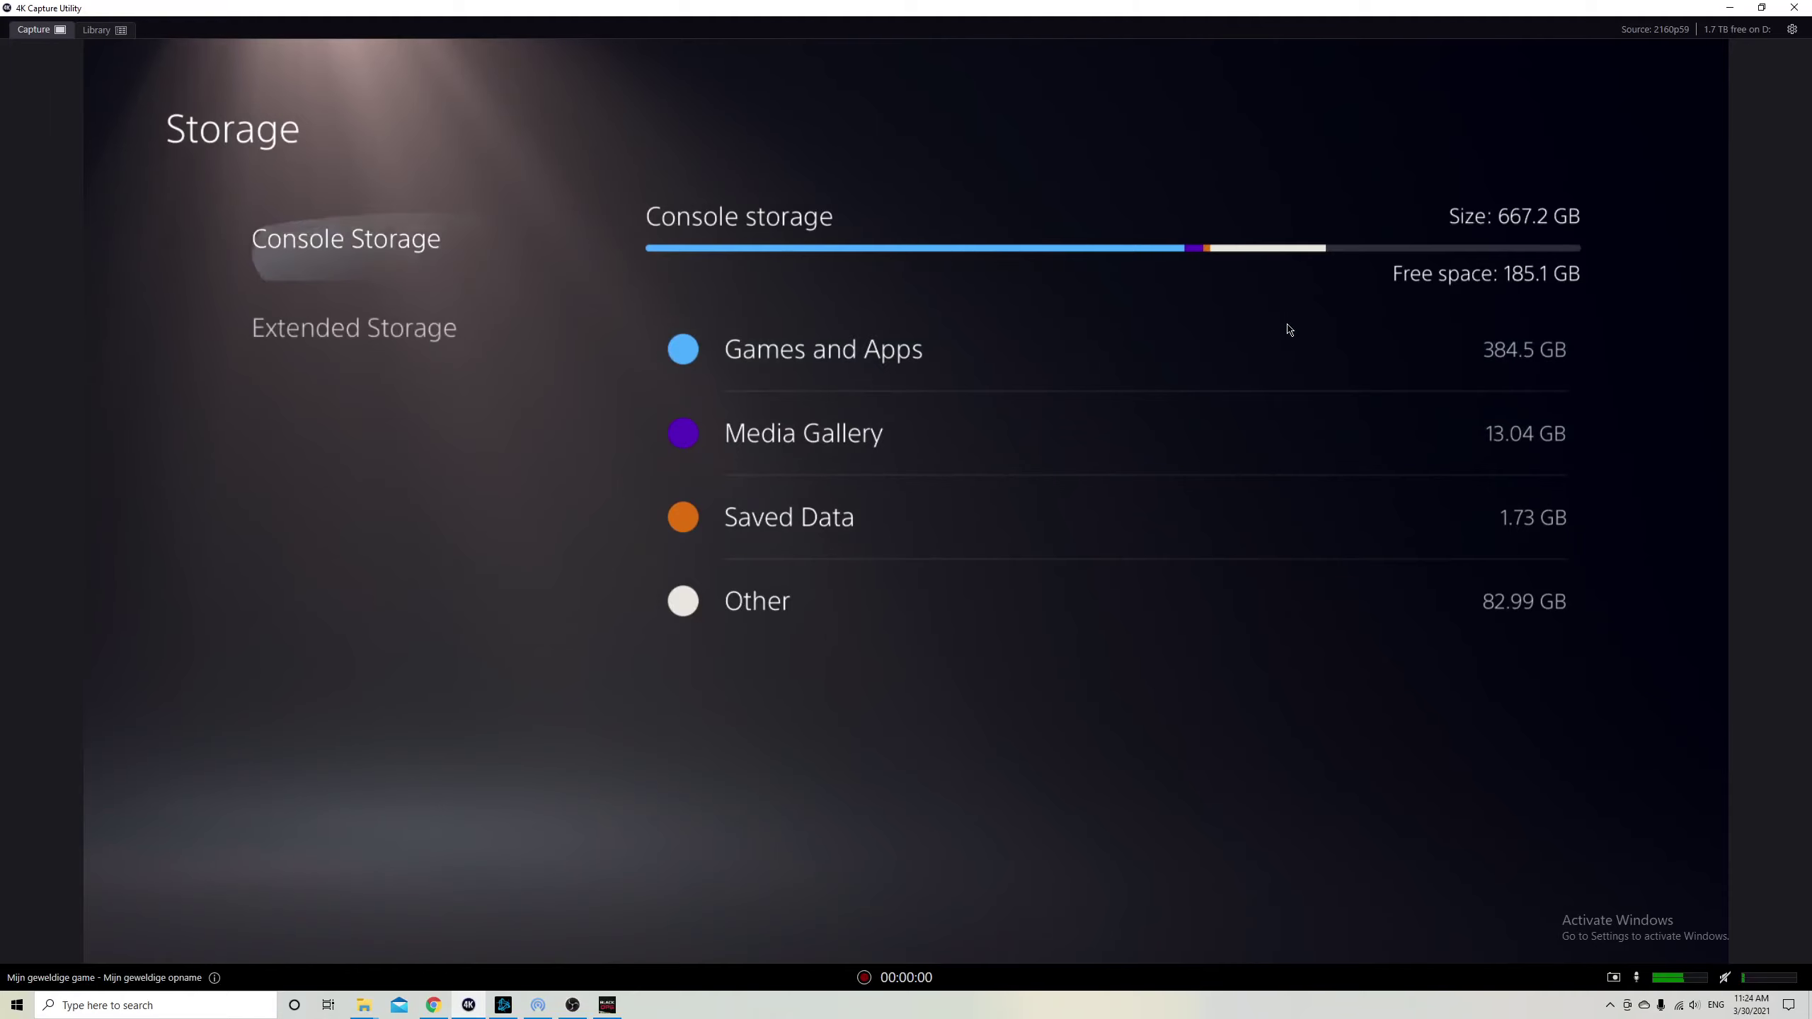
key("Escape")
key("Escape")
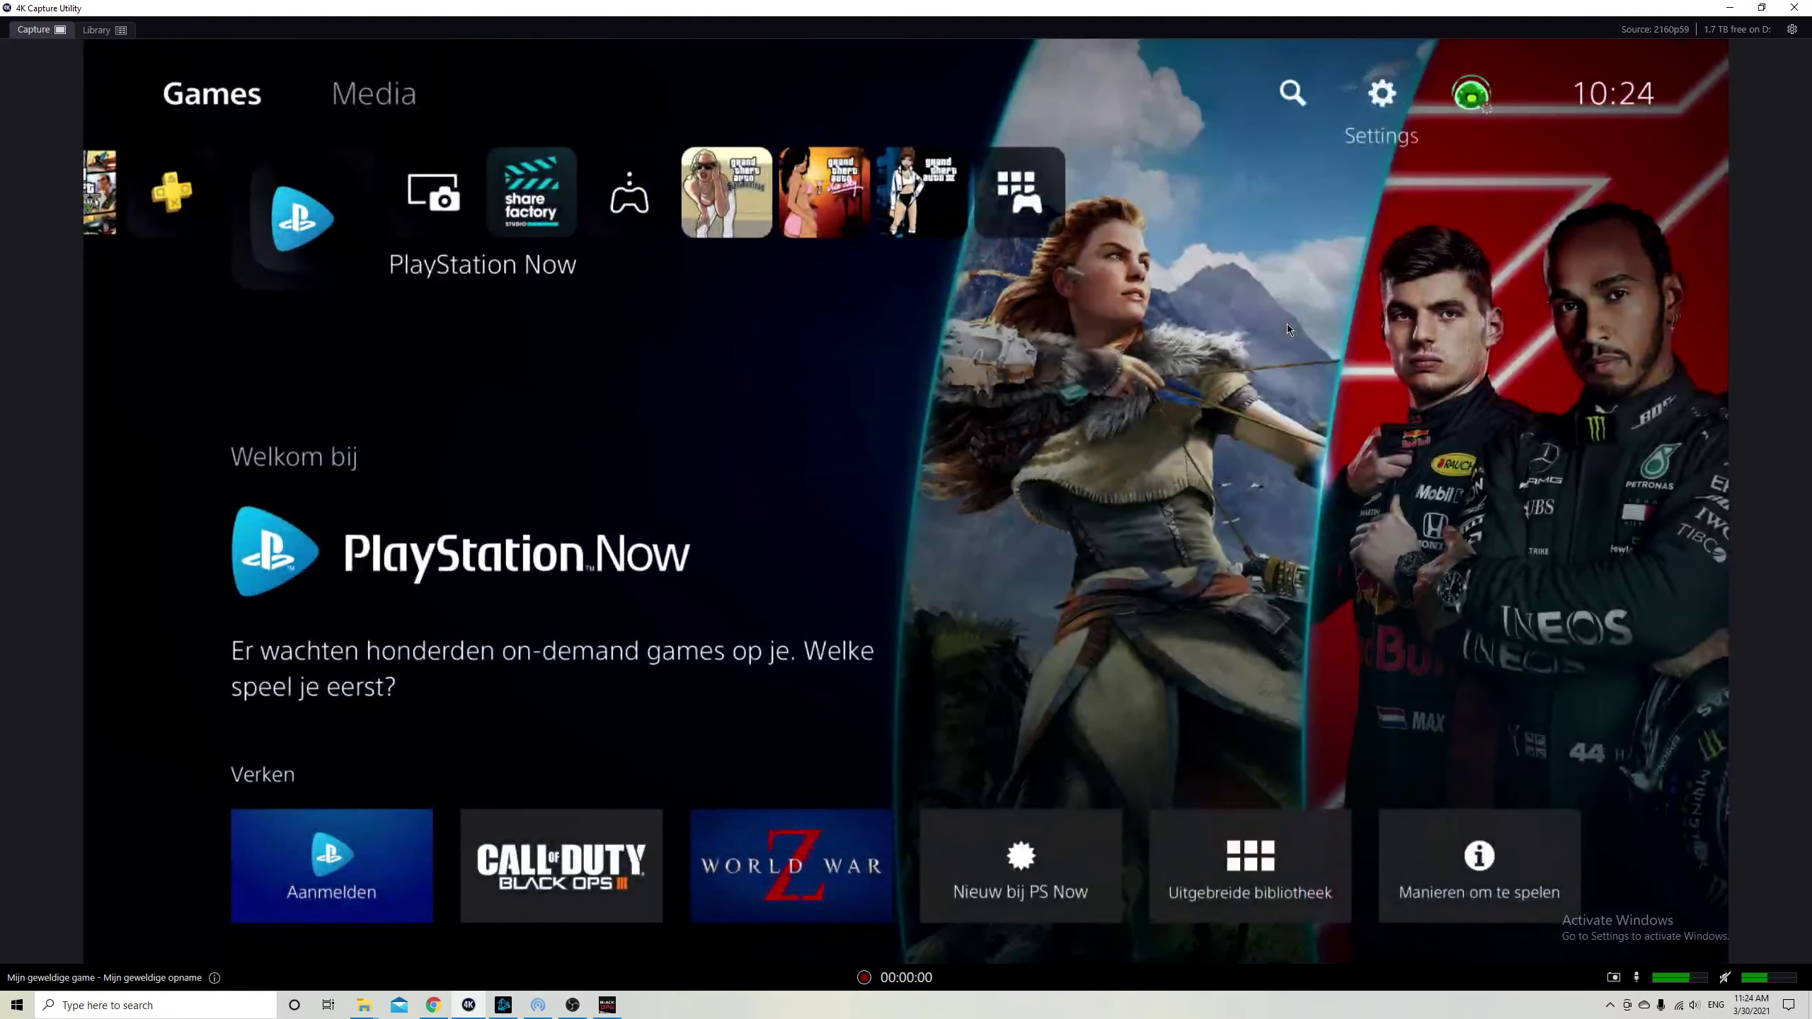
Move to the PlayStation Plus tile, then open Profile from the account avatar menu
key("Left")
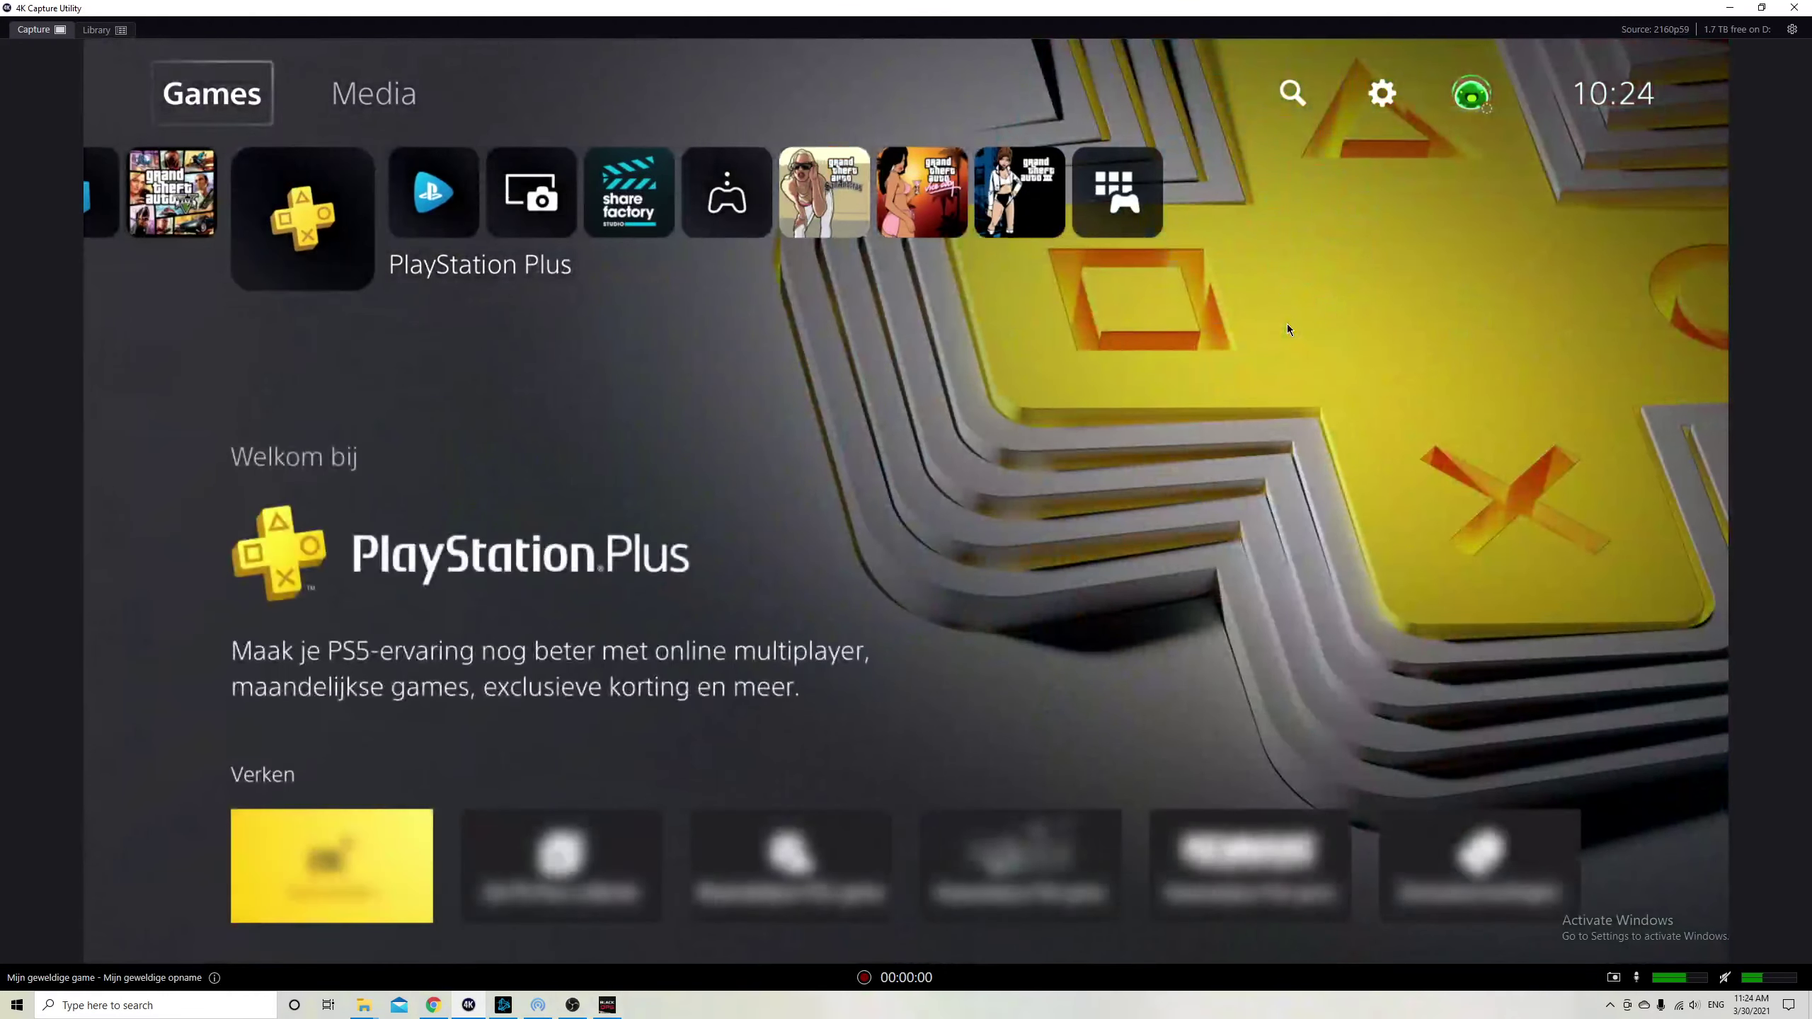
key("Up")
key("Right")
key("Right")
key("Right")
key("Return")
key("Down")
key("Return")
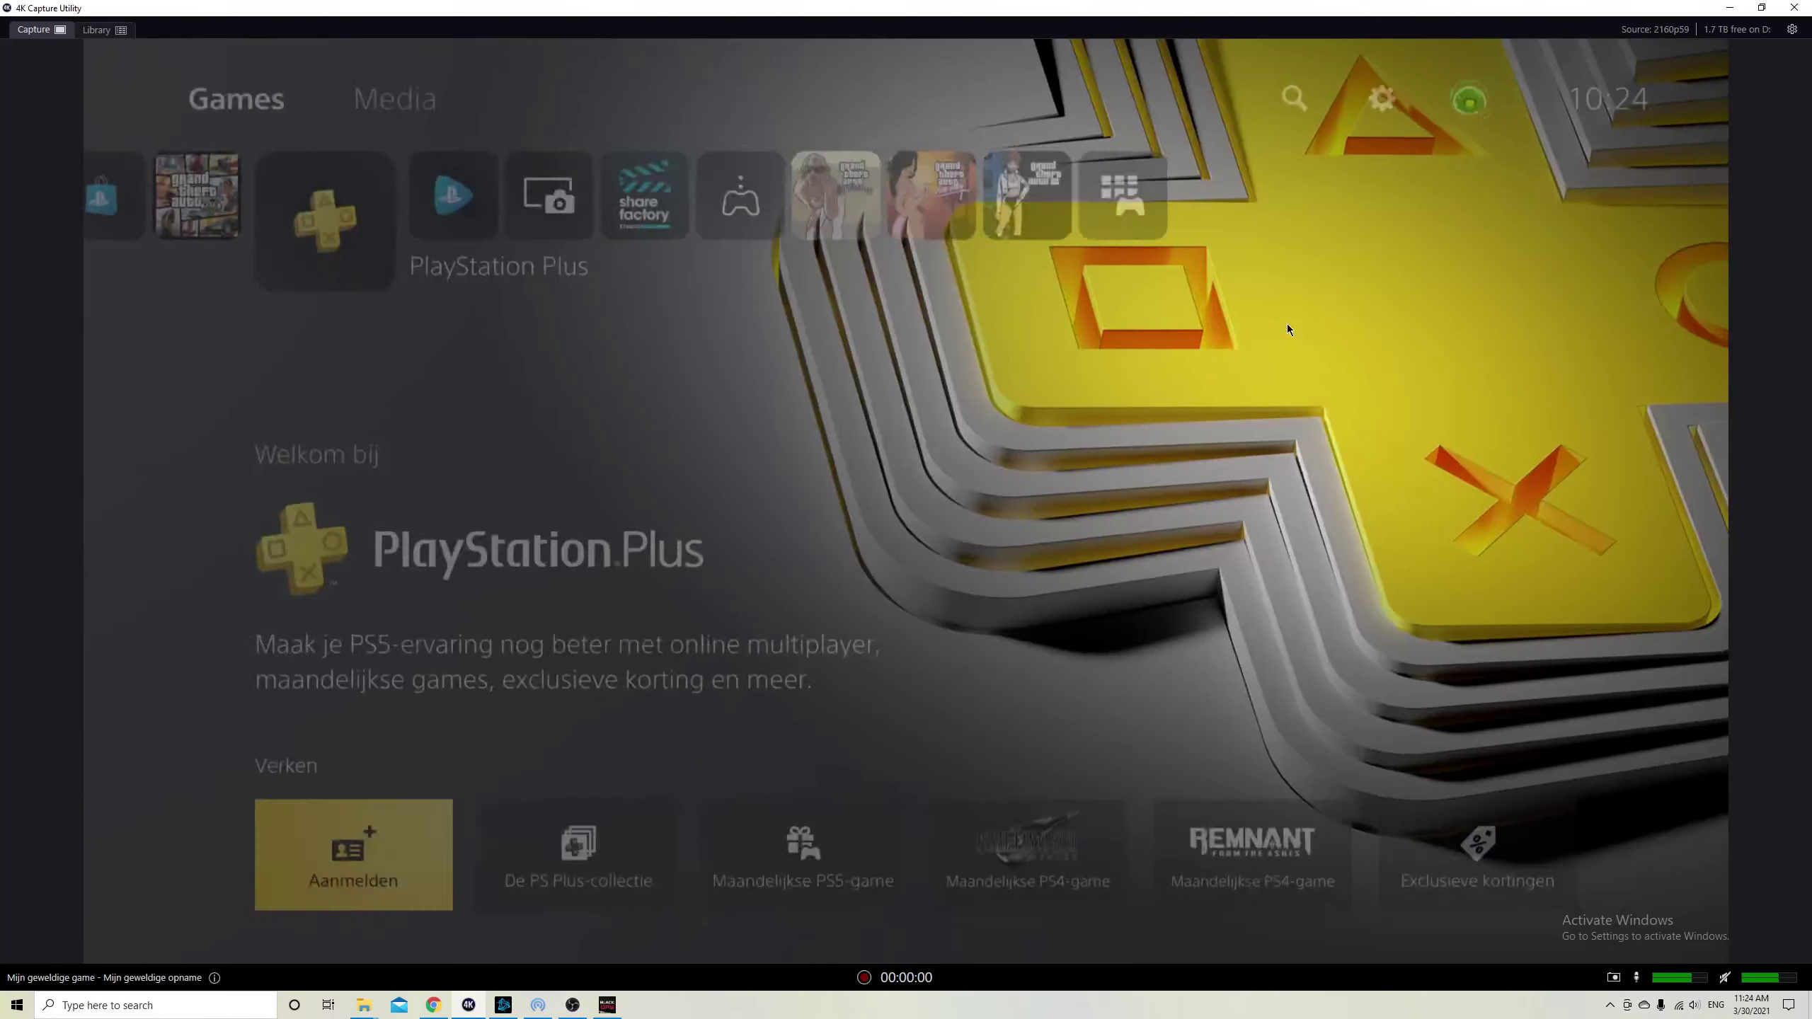